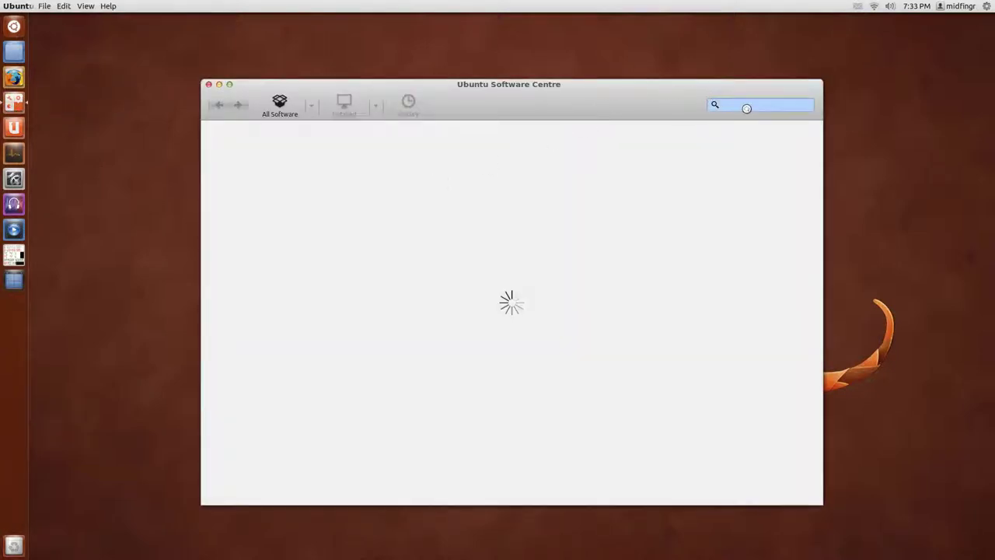
Search for 'compiz' and install CompizConfig Settings Manager, authorising with the account password.
text(compiz)
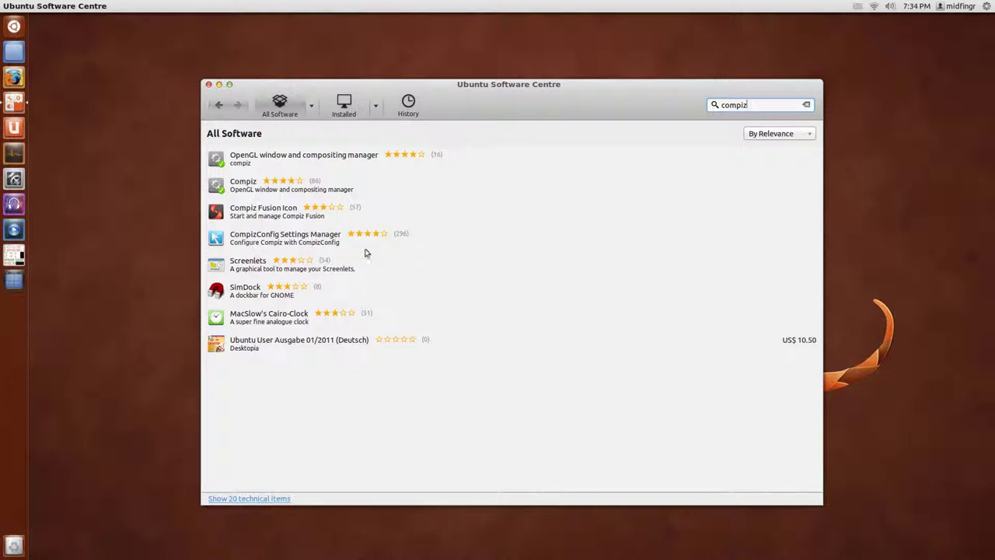
click(264, 242)
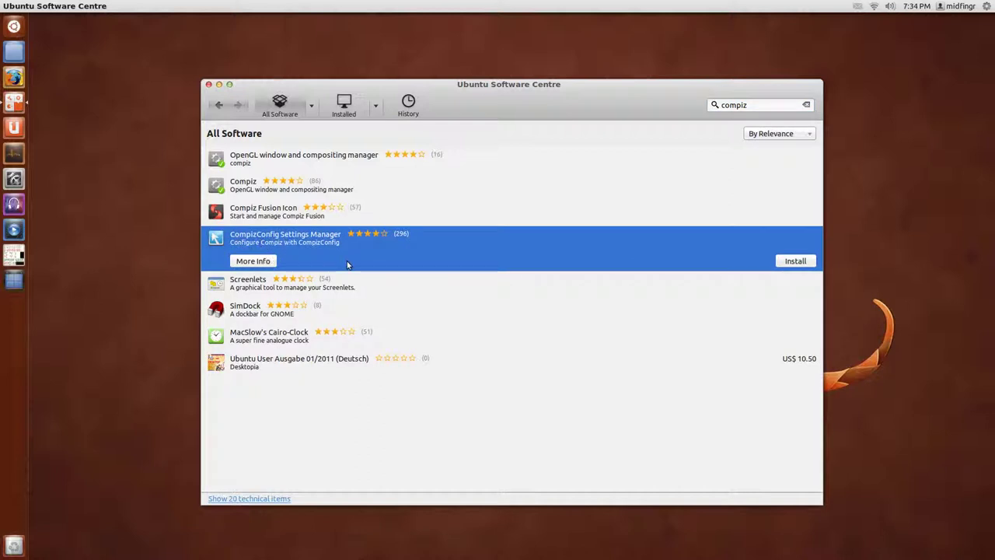
click(799, 262)
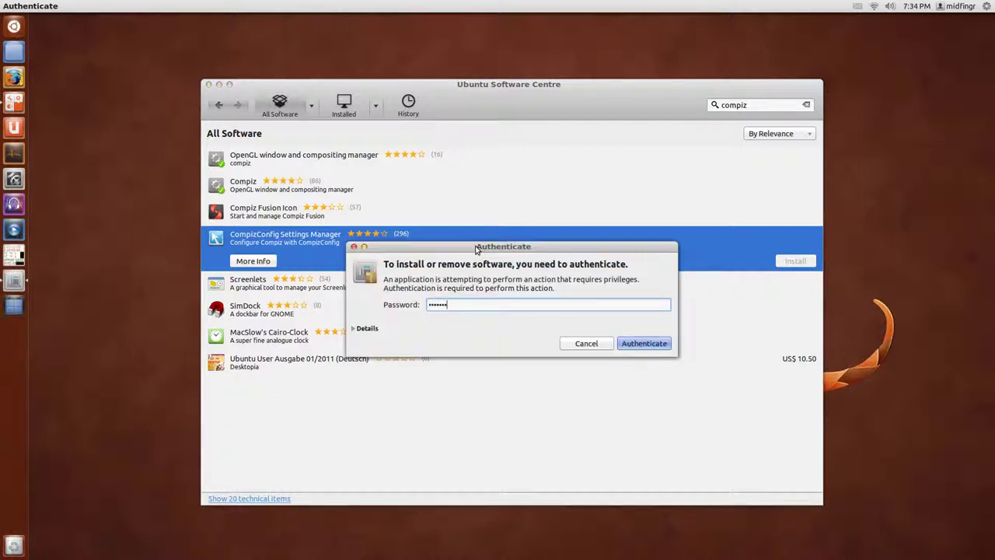
key(Return)
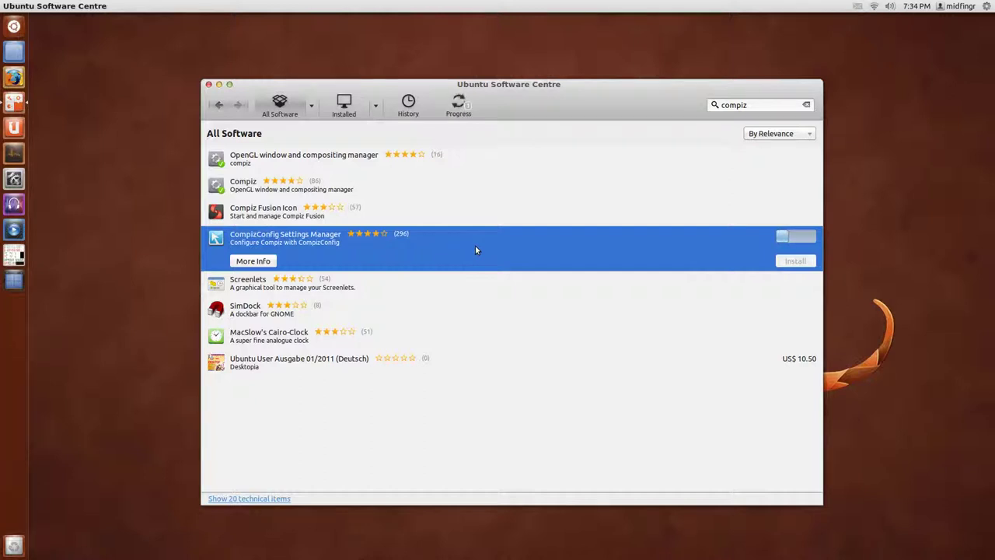
Refine the search to 'compiz extra' and install the Collection of extra plugins.
click(762, 105)
text(extra)
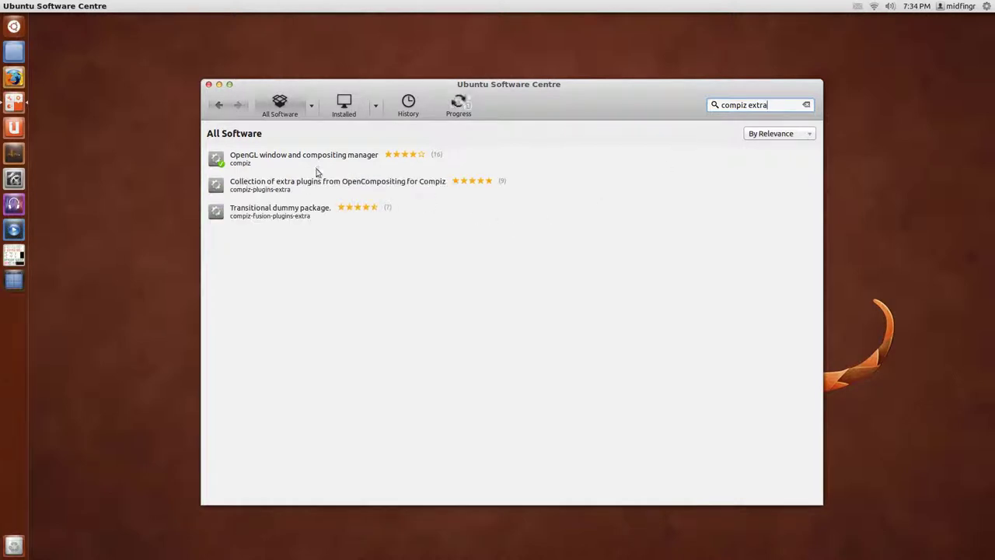
click(333, 192)
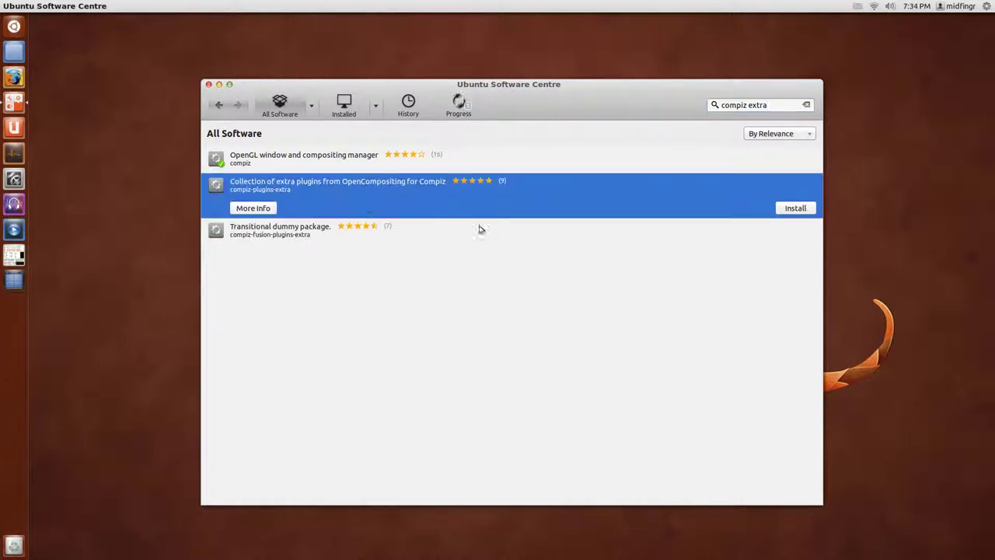
click(796, 209)
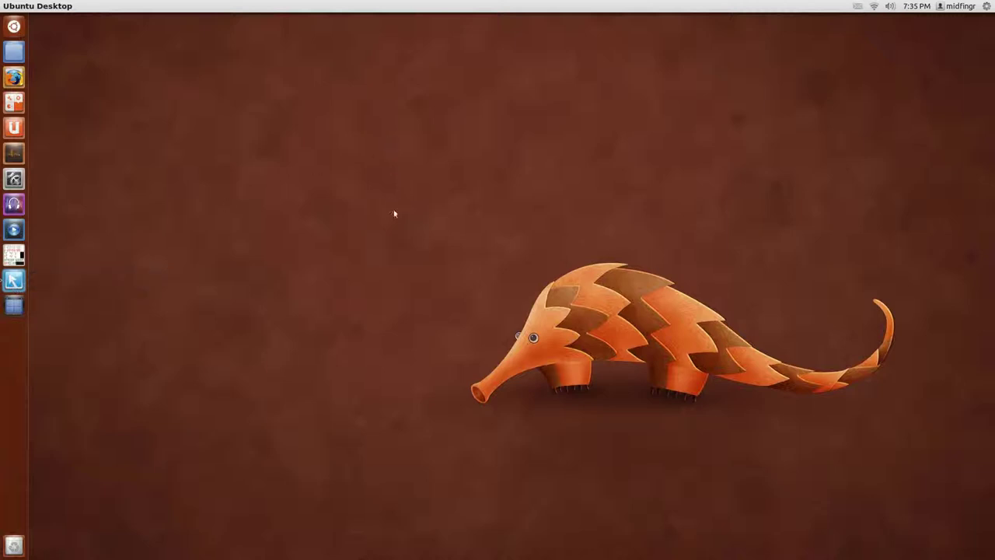
Launch CompizConfig Settings Manager from the Dash, dismiss its warning, centre it, and open Enhanced Zoom Desktop.
key(super)
text(cc)
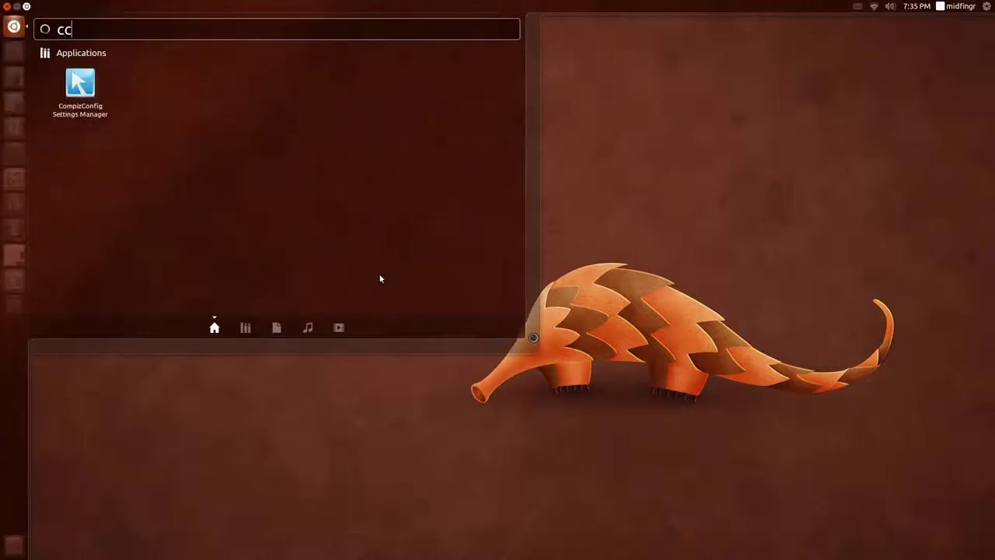
click(93, 84)
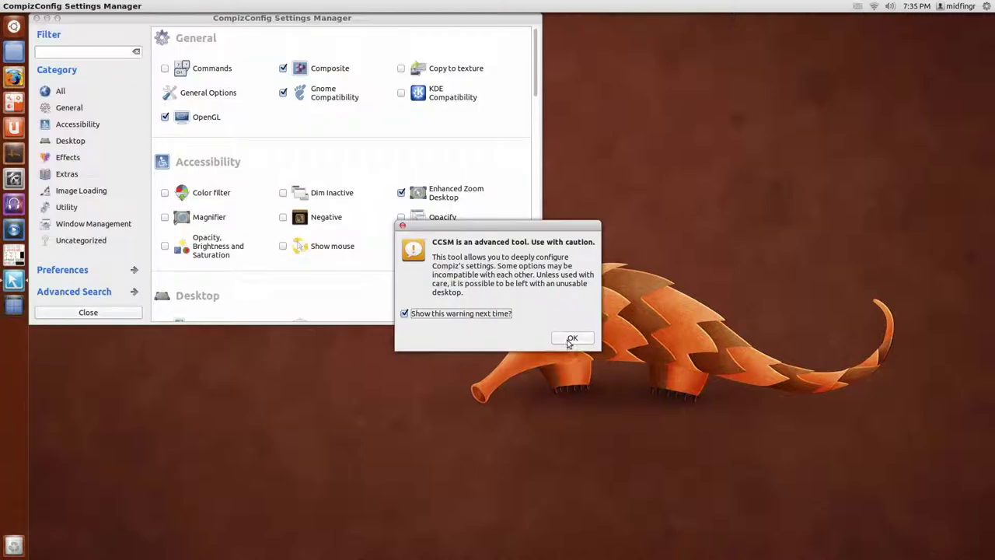
click(571, 339)
drag(405, 18, 536, 32)
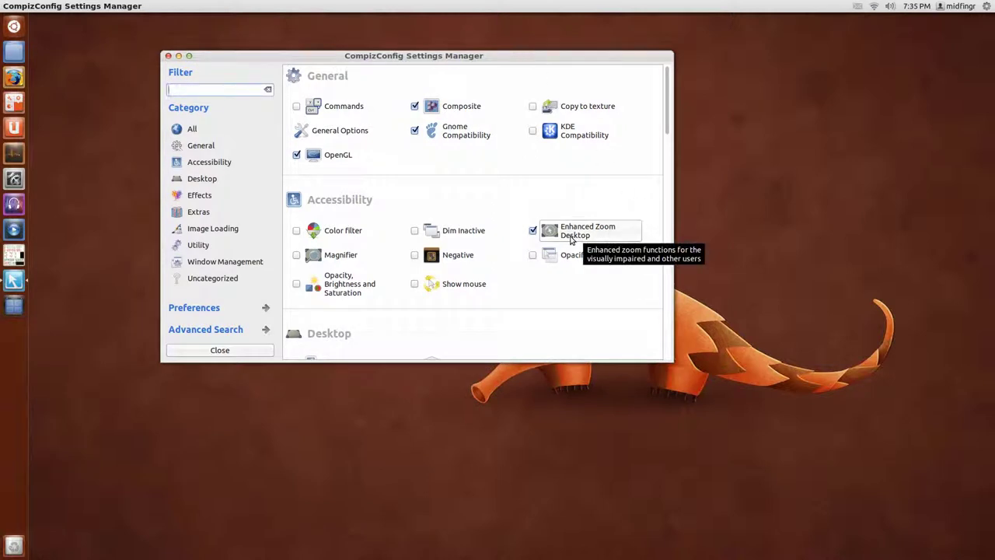
click(571, 240)
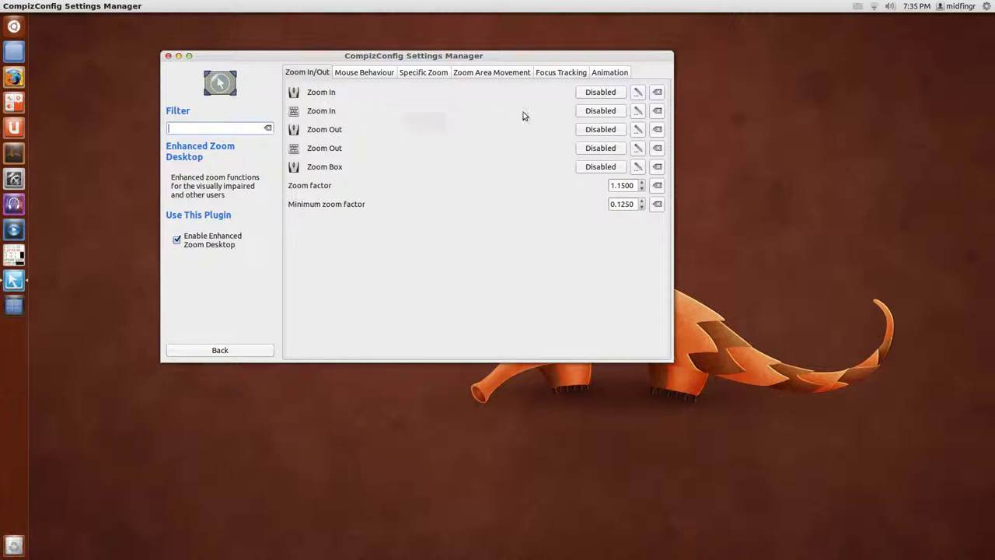
Enable the Zoom In binding and set it to Shift+Button4.
click(609, 95)
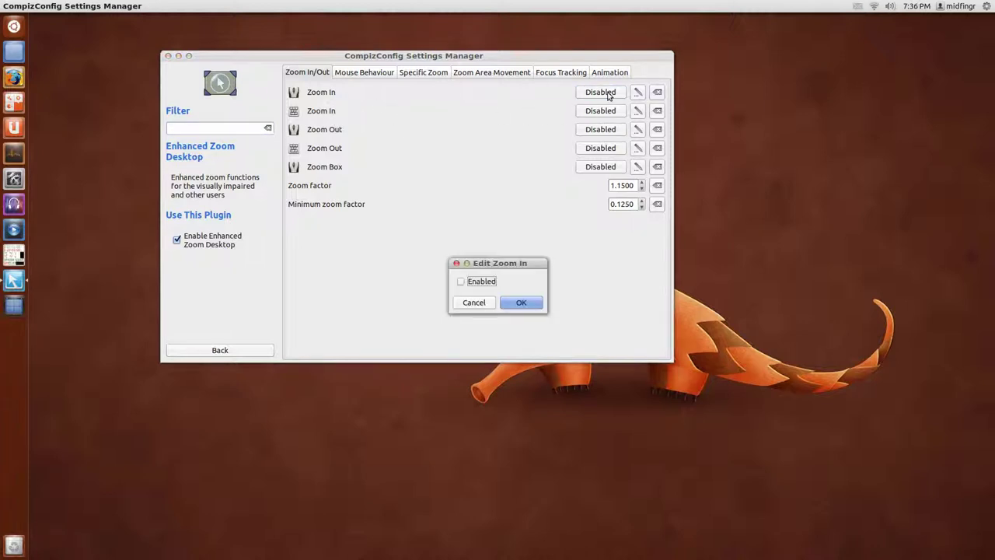
click(480, 282)
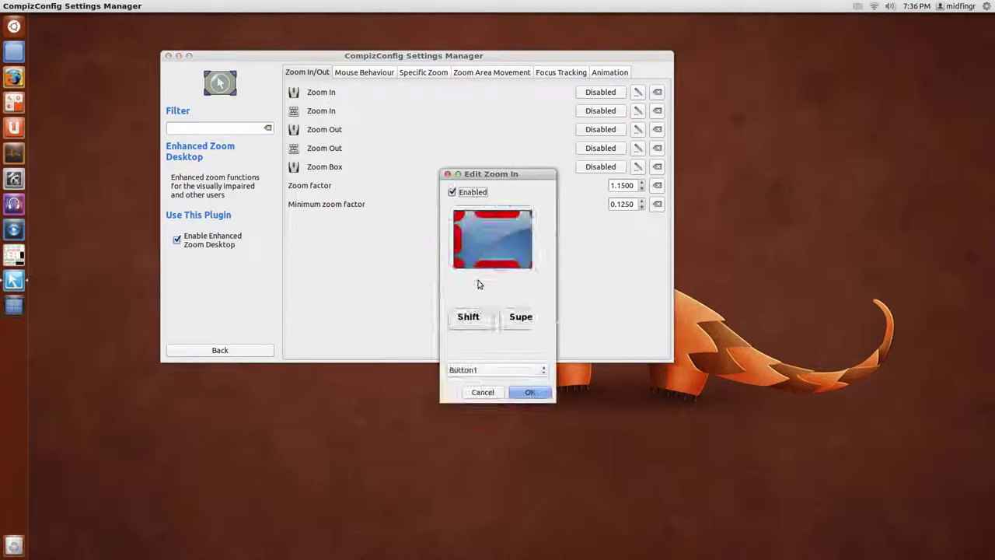
drag(487, 176, 439, 105)
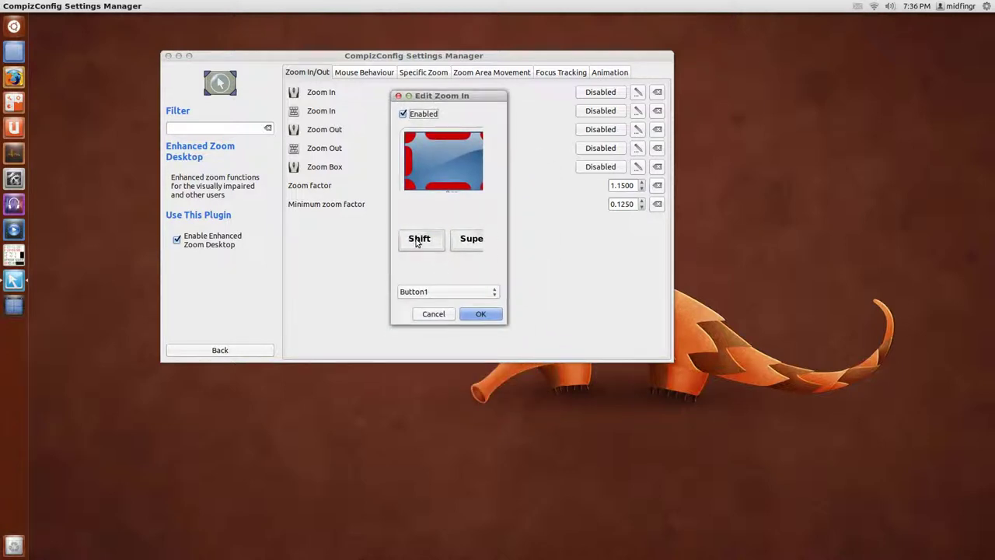
click(418, 243)
click(475, 296)
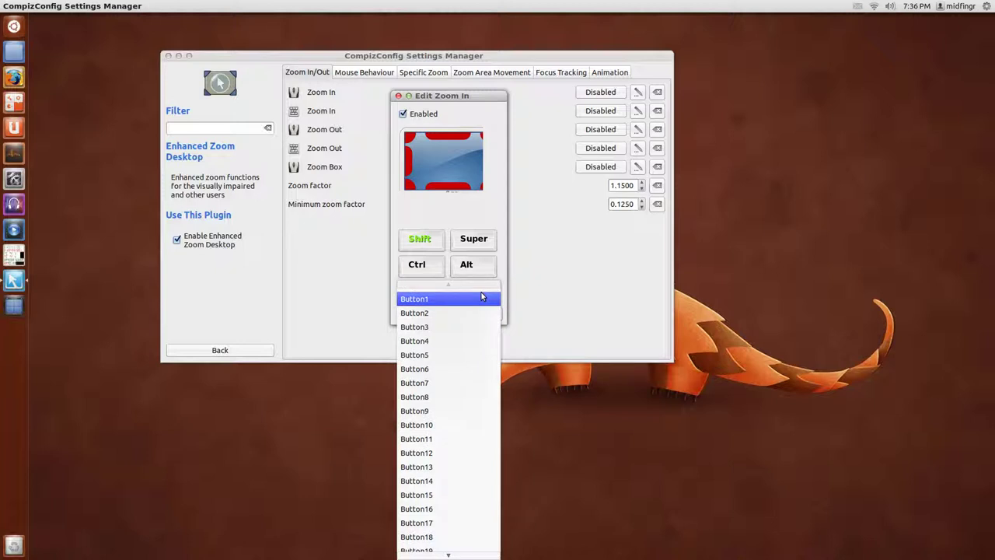
click(437, 340)
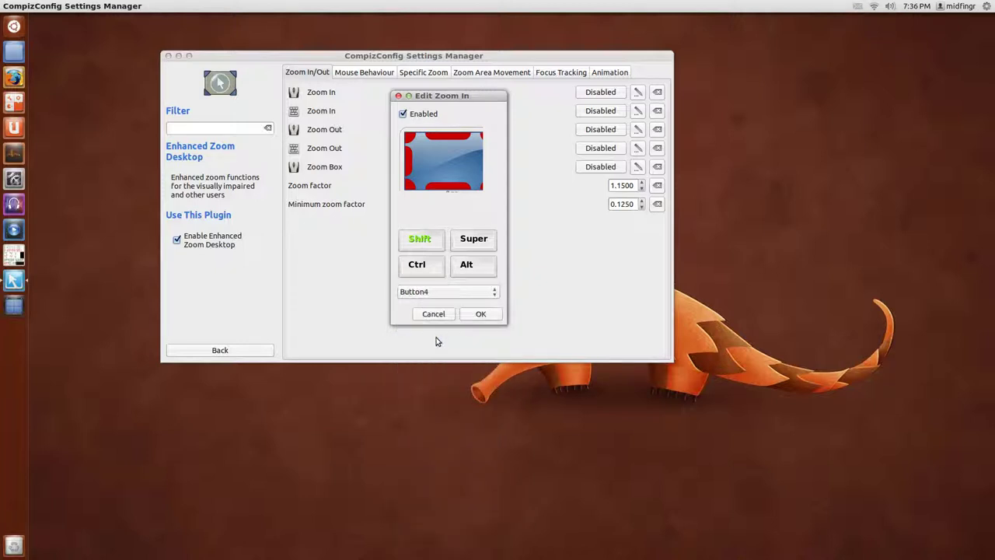
click(482, 315)
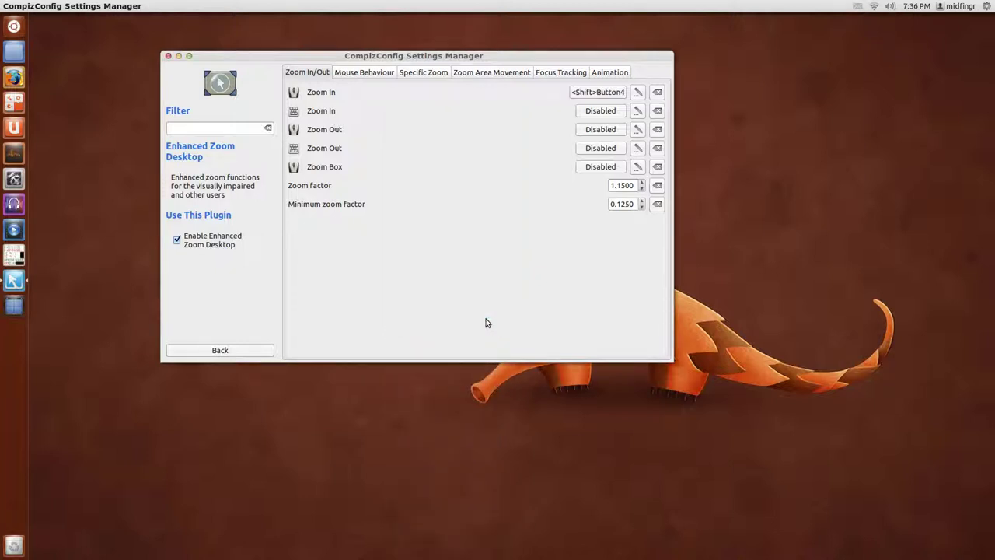
Enable the Zoom Out binding and set it to Shift+Button5.
click(601, 131)
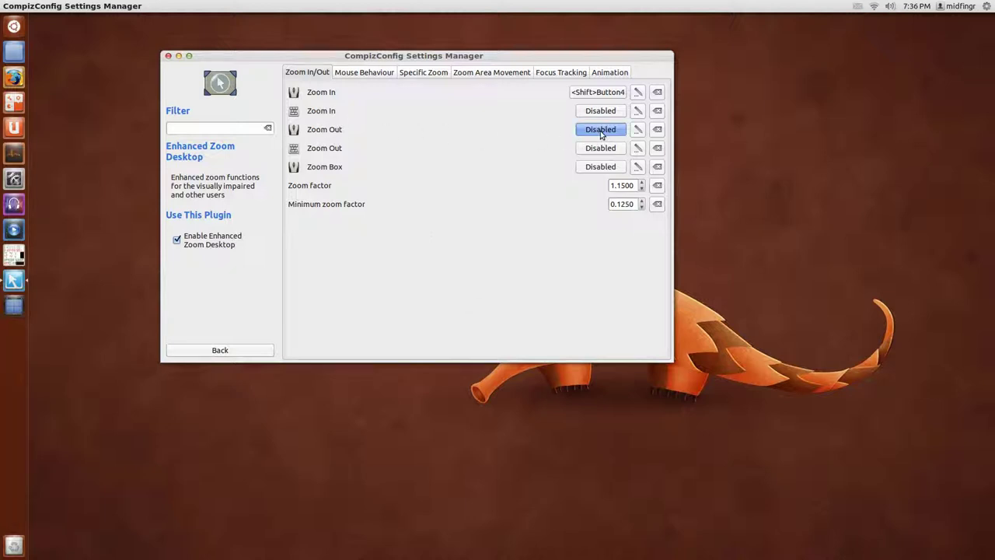
click(481, 283)
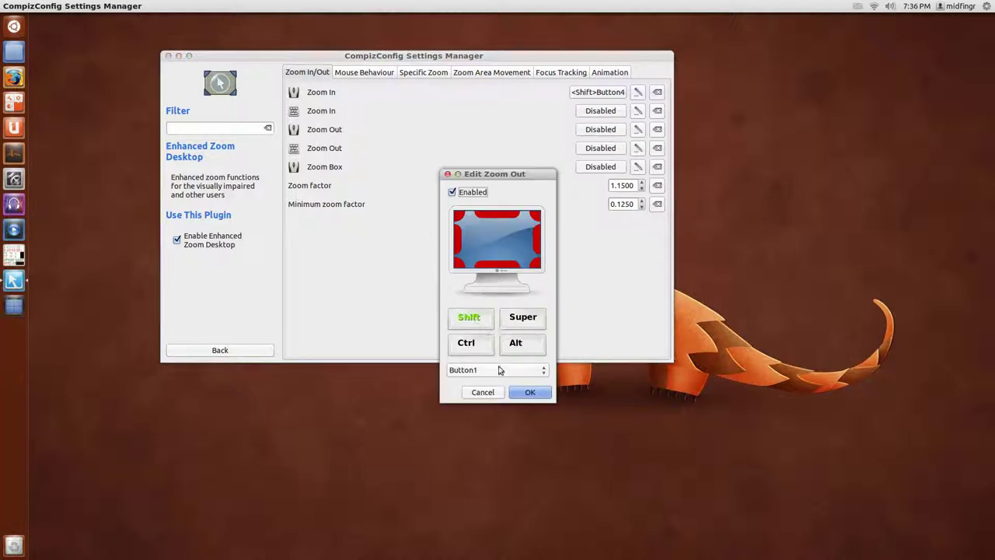
click(498, 370)
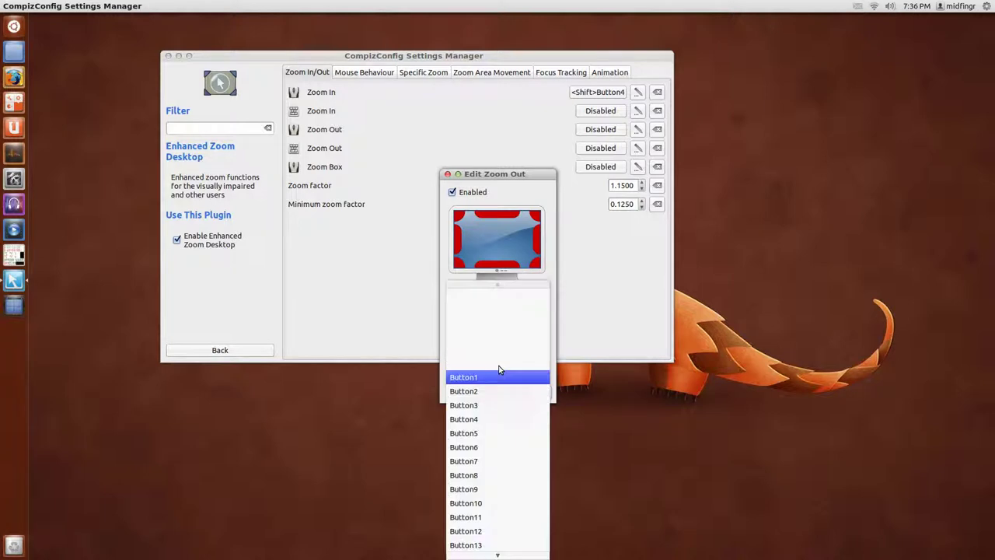
click(495, 434)
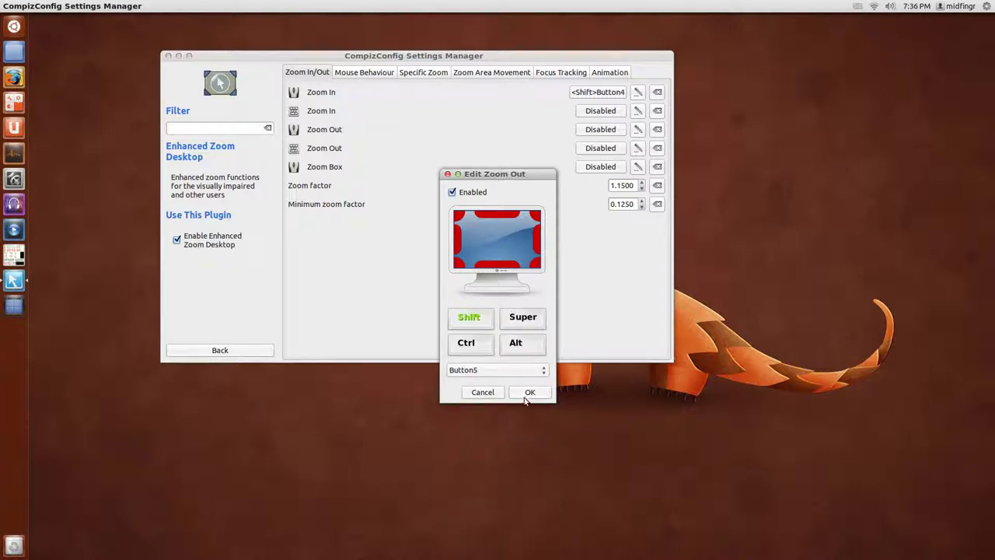
click(529, 393)
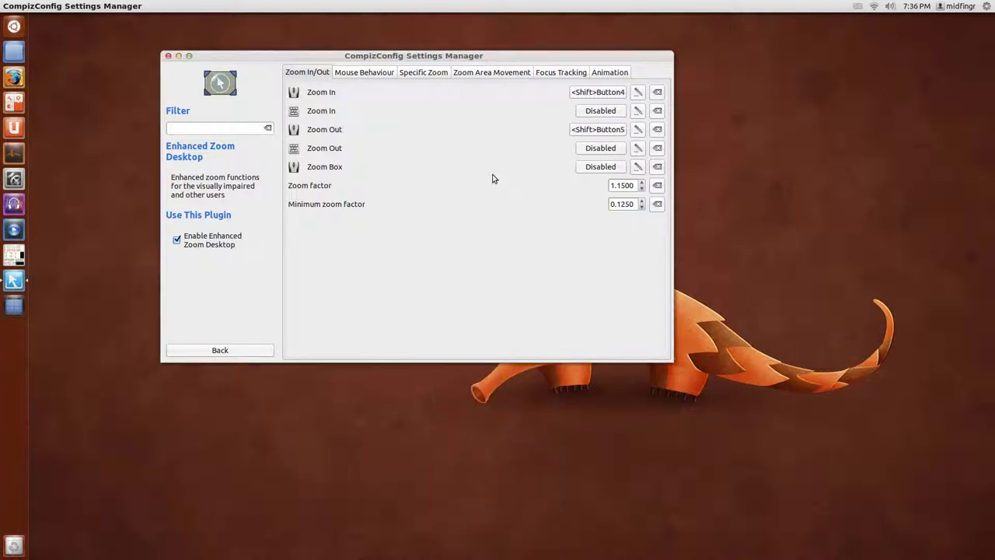
Test the new zoom bindings by scrolling up and down with Shift held.
shift+scroll(481, 268, up, 2)
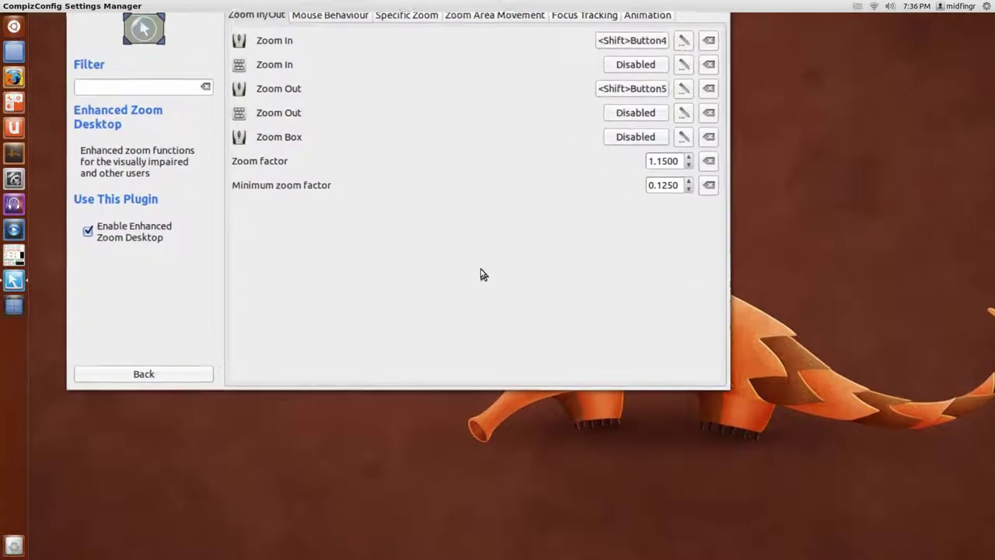
shift+scroll(480, 268, down, 2)
shift+scroll(683, 49, up, 3)
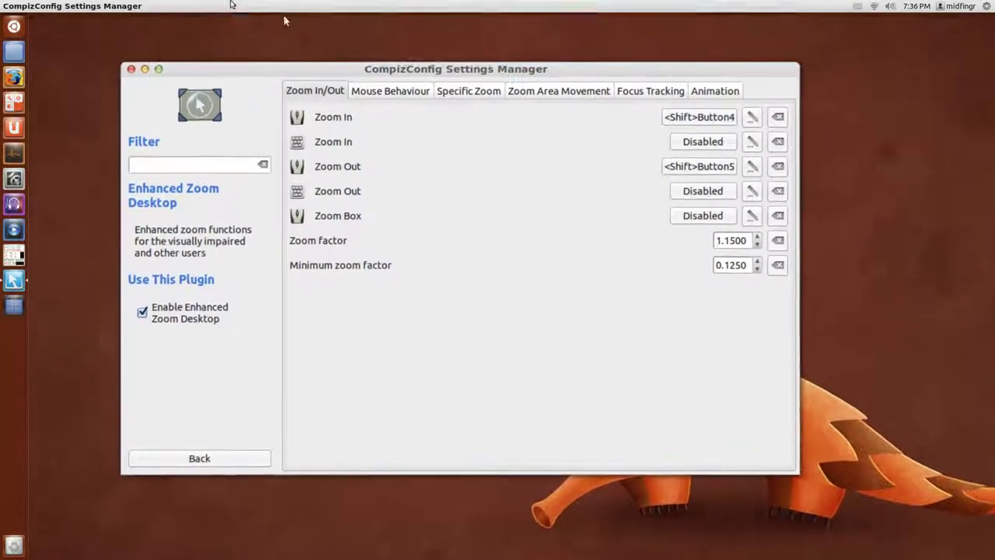
shift+scroll(360, 194, down, 3)
shift+scroll(371, 162, up, 2)
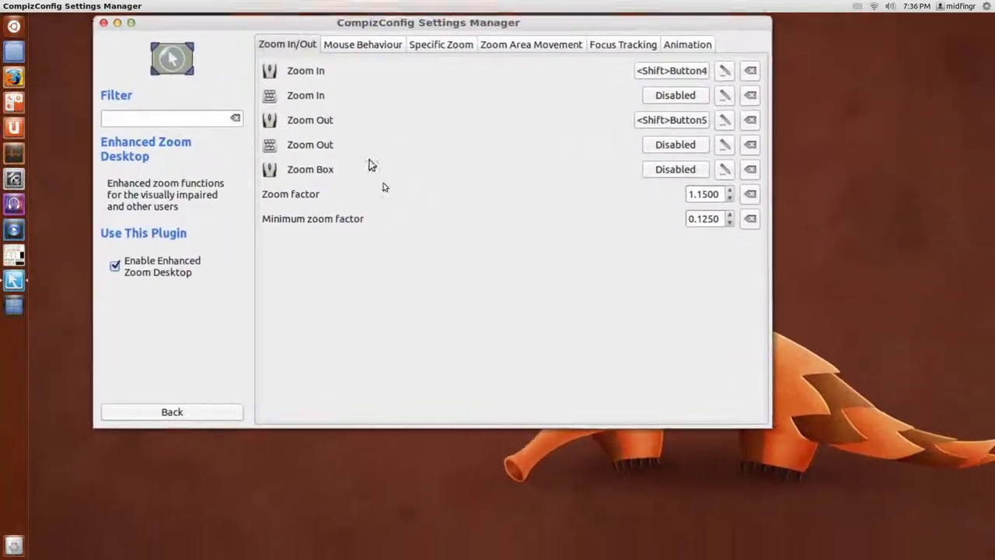
shift+scroll(455, 190, down, 3)
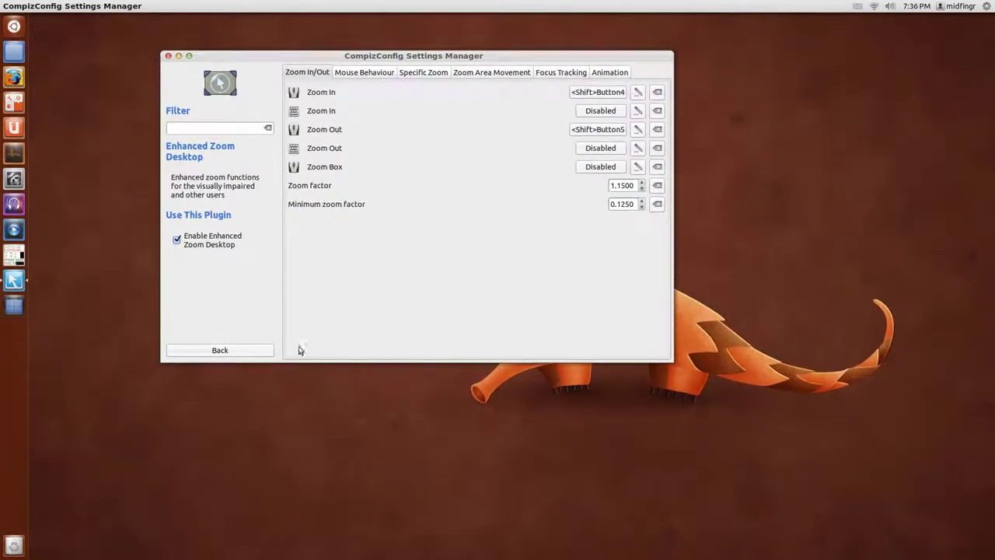
Return to the plugin list and open Place Windows under Window Management.
click(253, 352)
scroll(590, 272, down, 2)
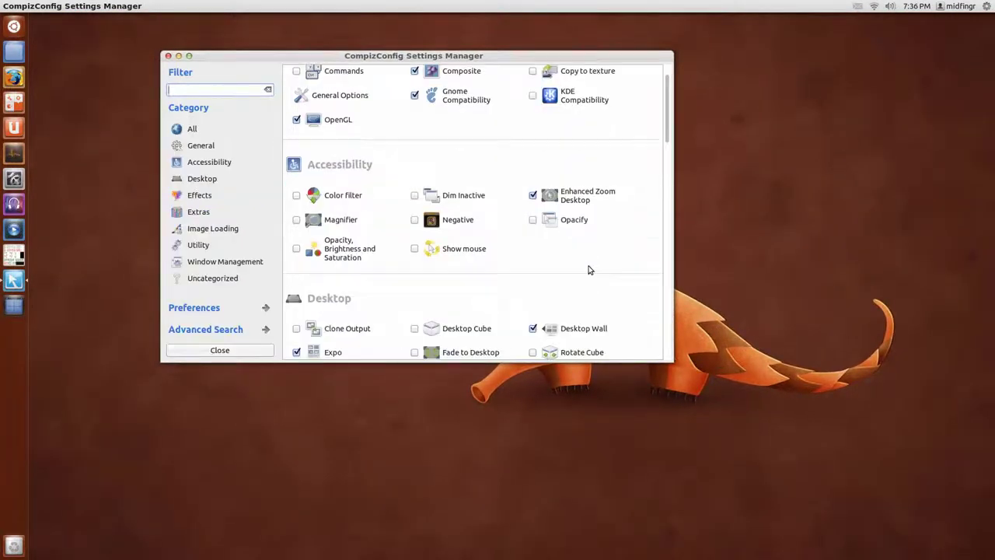
scroll(588, 270, down, 20)
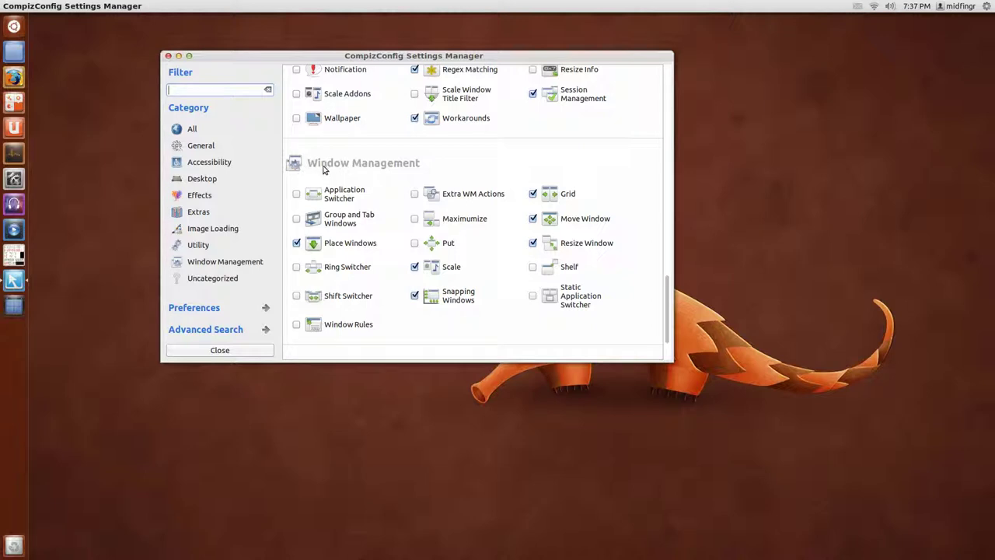
click(374, 245)
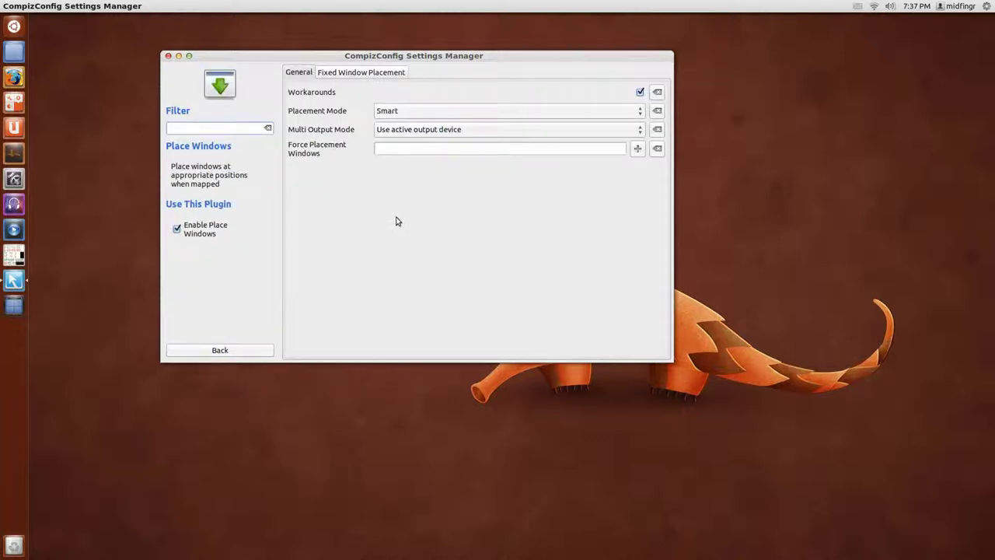
Set Placement Mode to Centered, then go back to the main plugin list.
click(392, 111)
click(392, 112)
click(392, 112)
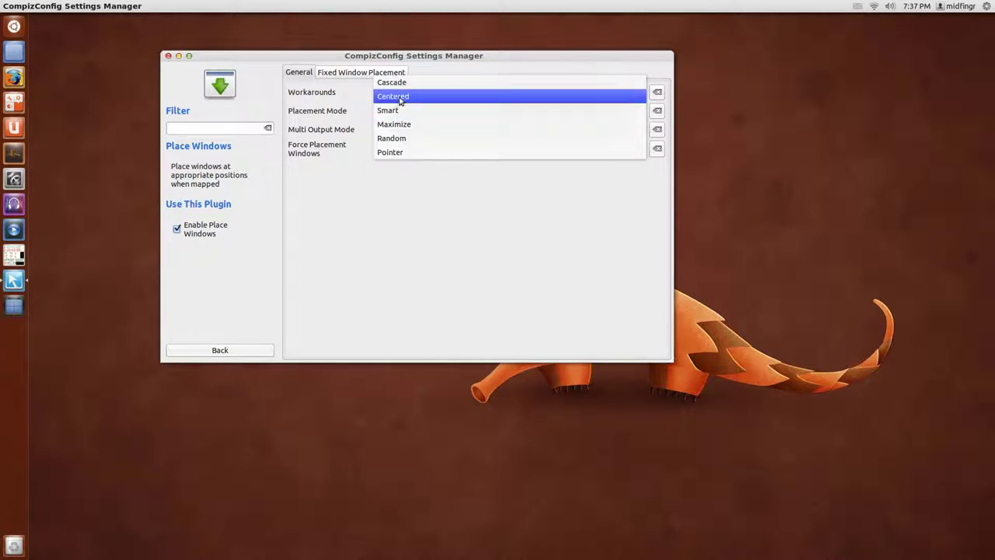
click(400, 102)
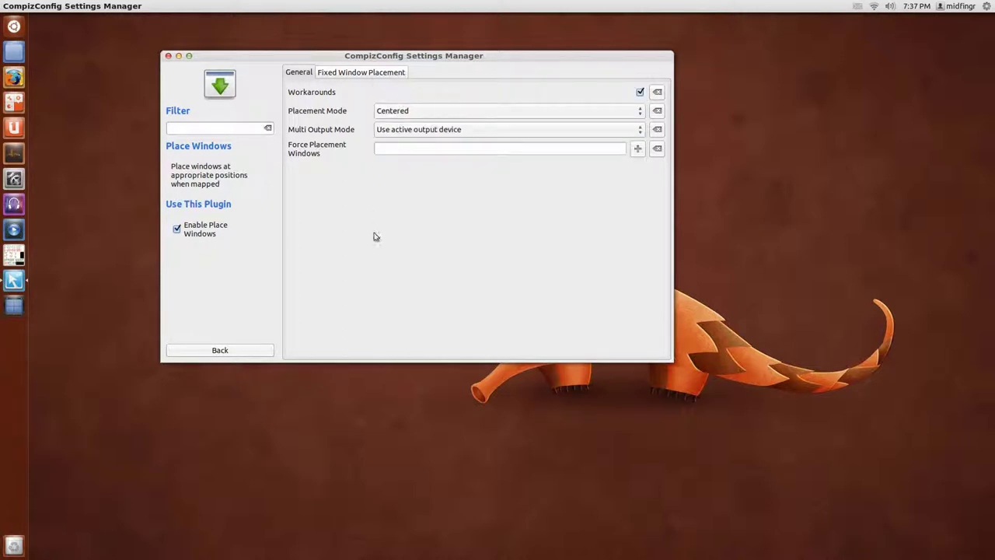
click(358, 72)
click(303, 75)
click(256, 349)
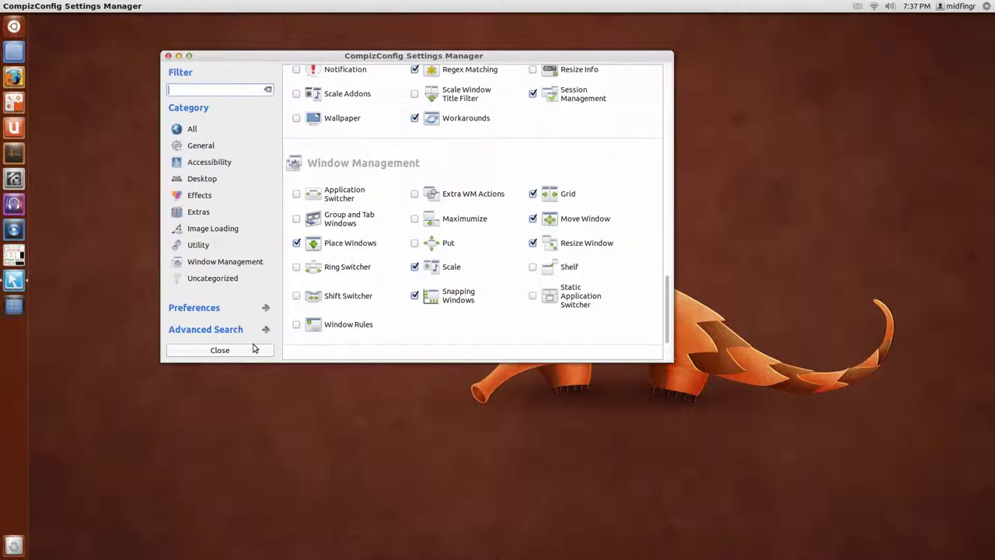
Close the settings manager, then open and close the Home folder to check its placement.
click(167, 55)
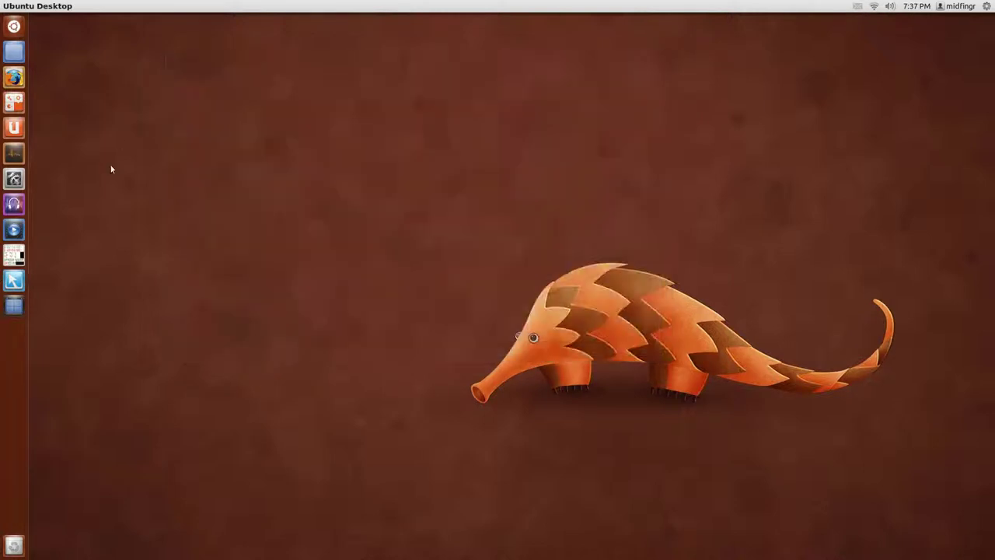
click(14, 52)
mouse_move(527, 109)
mouse_down()
mouse_move(516, 108)
mouse_move(534, 115)
mouse_up()
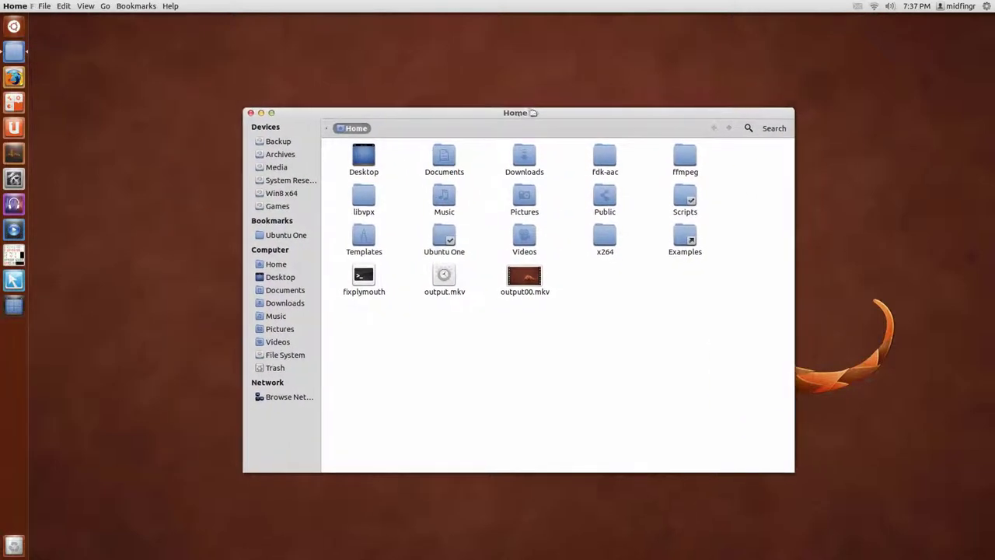
click(250, 113)
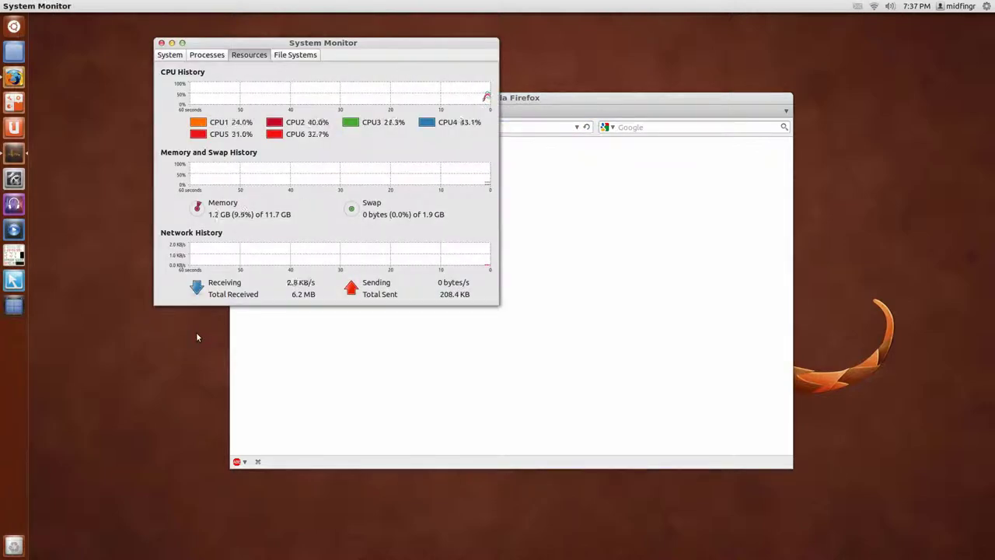
Open a Terminal with Ctrl+Alt+T and cycle windows until the Terminal is in front.
key(ctrl+alt+t)
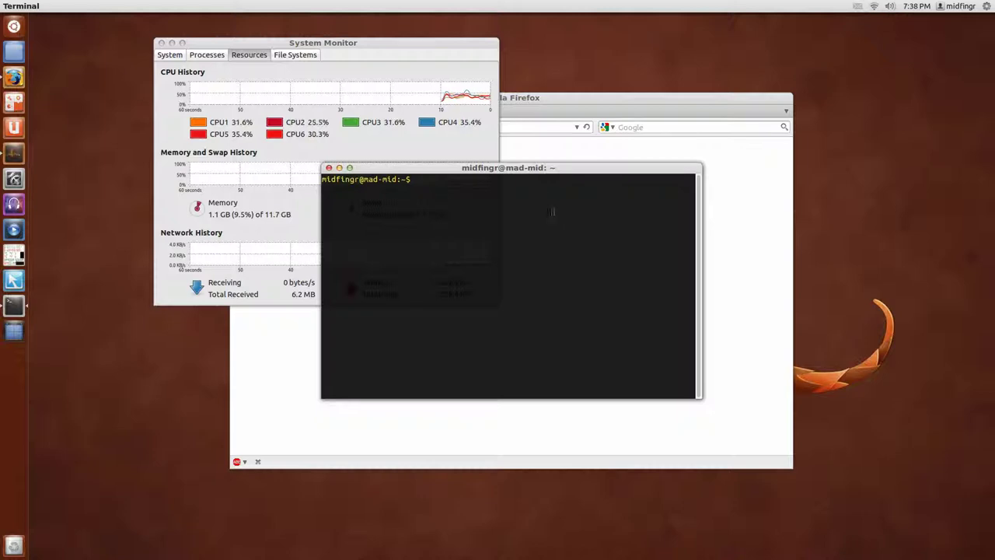
key(super)
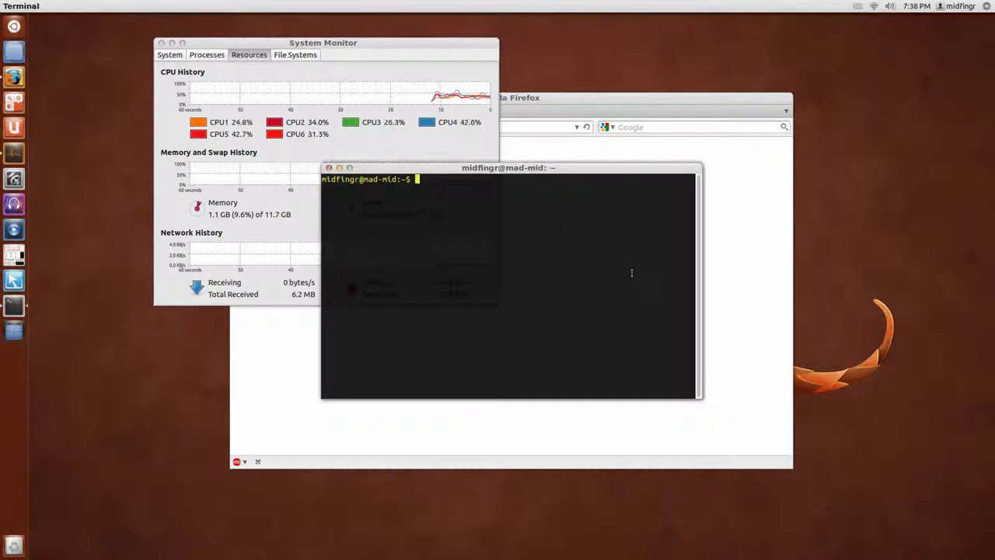
key(alt+Tab)
key(alt+Tab)
key(alt+Tab)
key(alt+Tab)
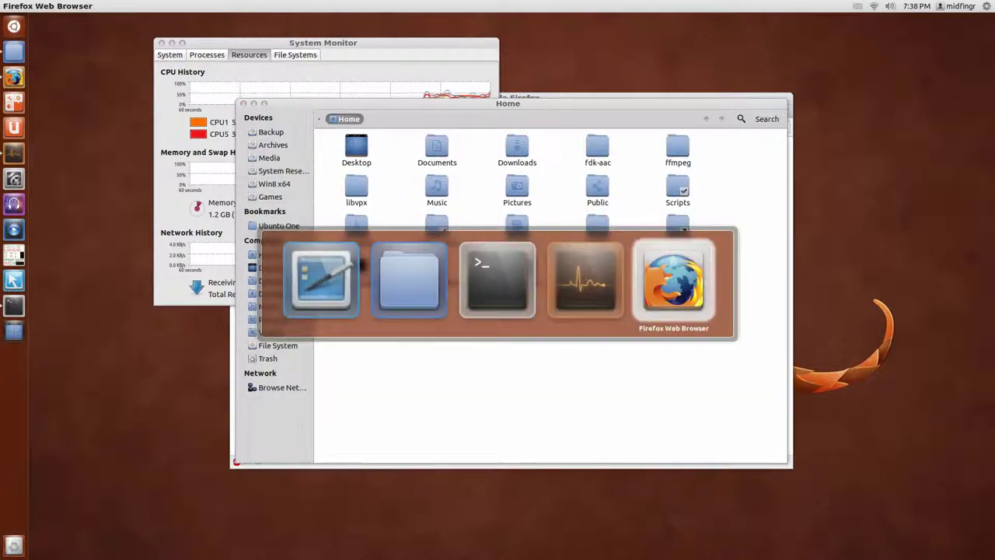
key(alt+Tab)
key(alt+Tab)
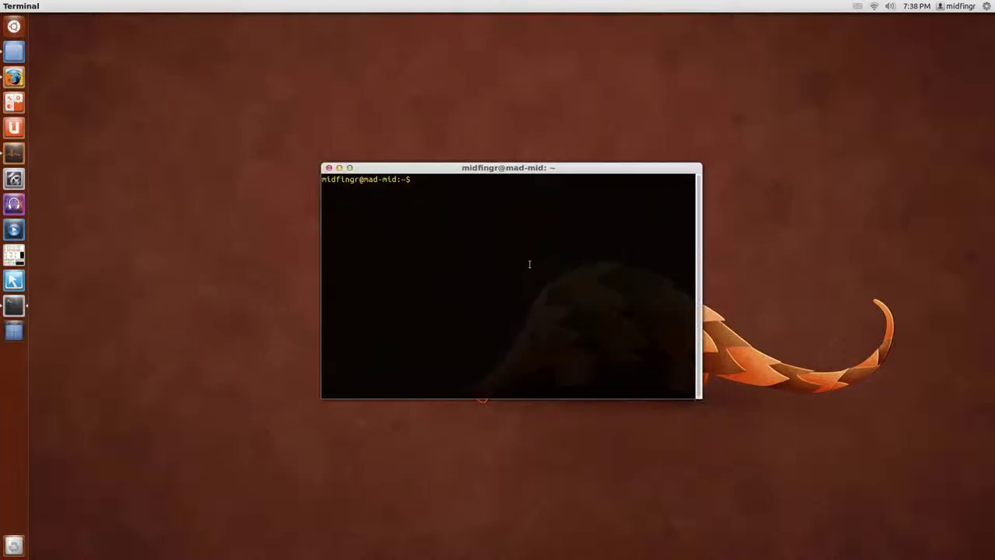
key(alt+Tab)
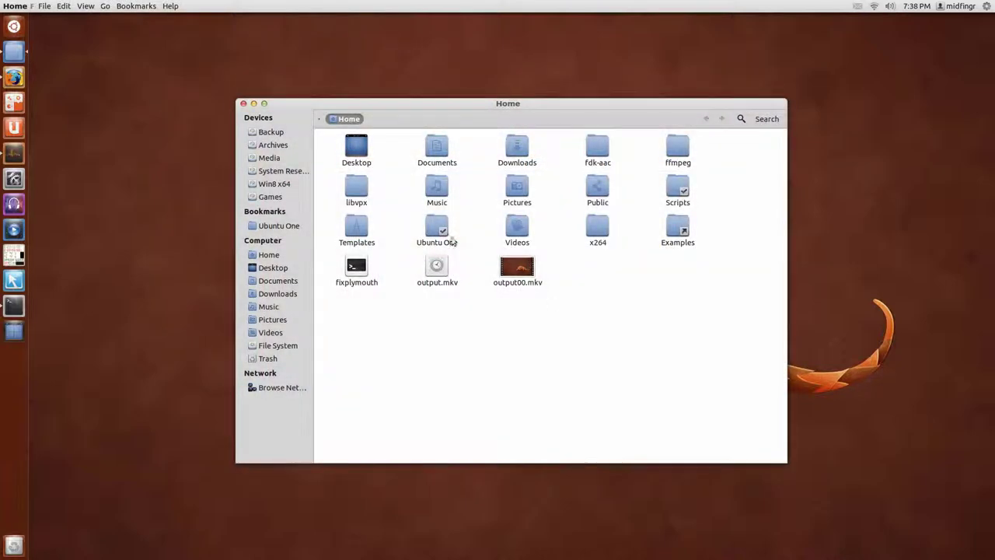
Close the Home and Terminal windows, then open and close System Monitor and Firefox.
click(243, 102)
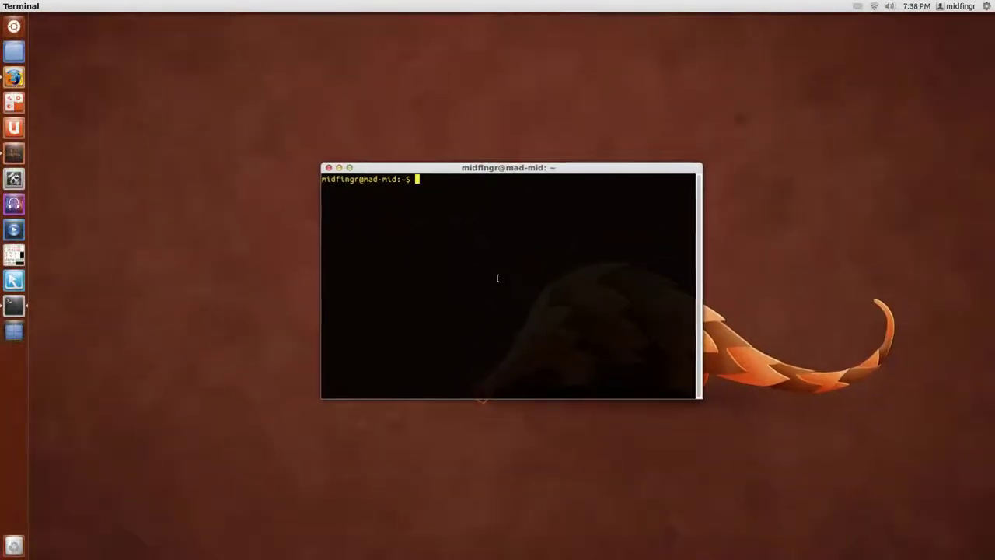
click(328, 168)
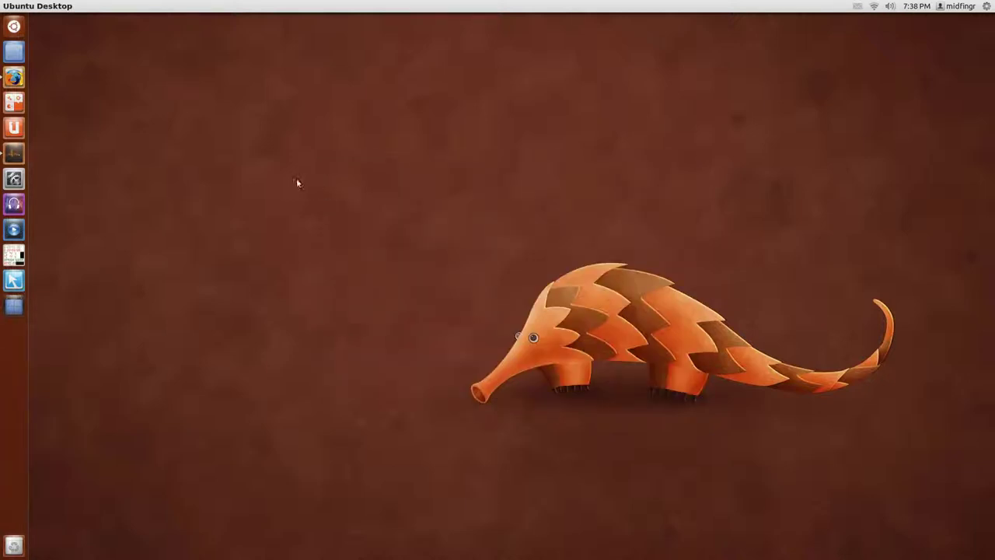
click(20, 163)
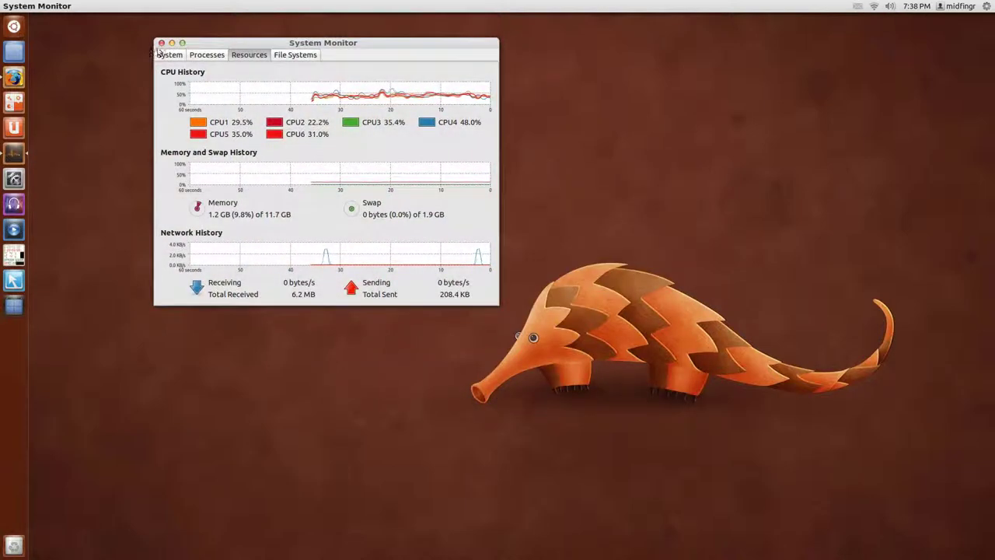
click(161, 44)
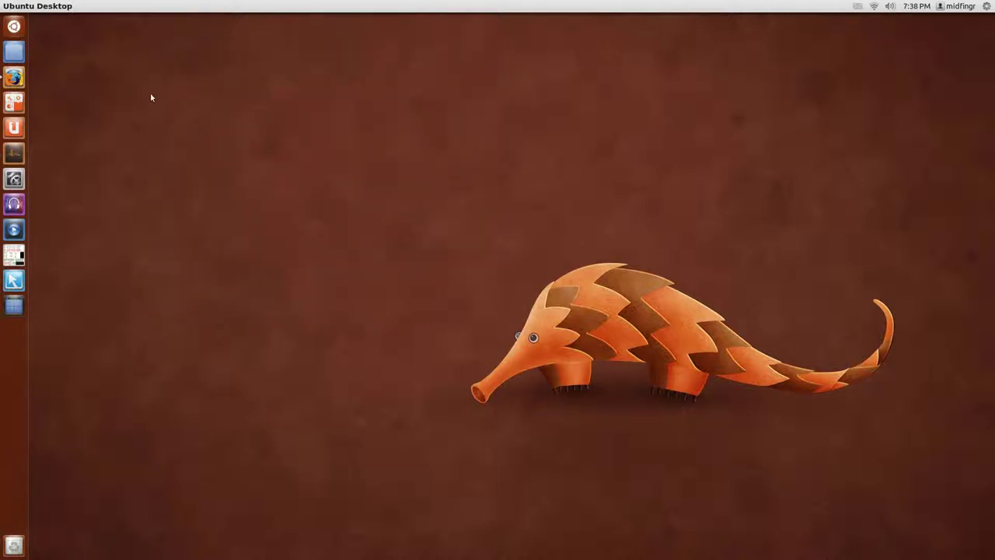
click(14, 77)
click(238, 98)
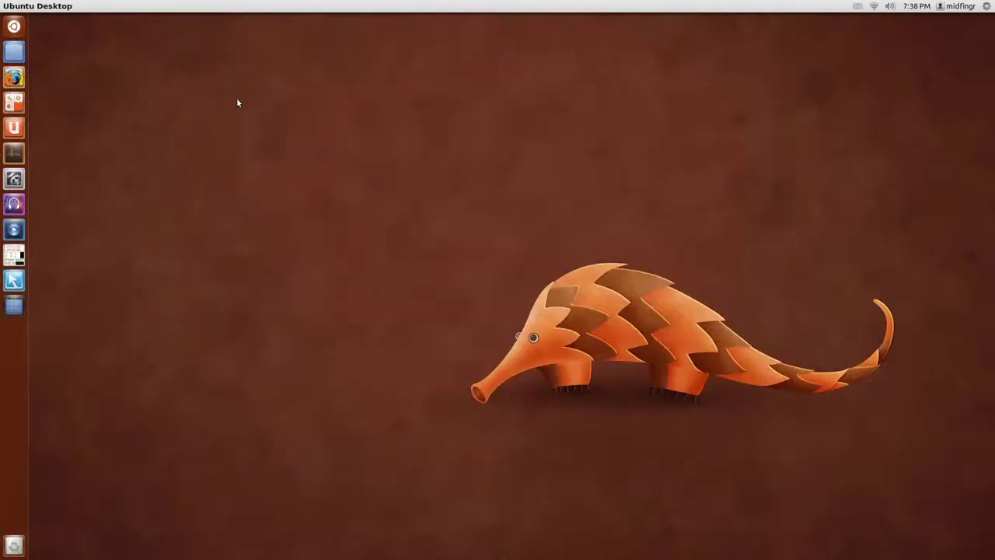